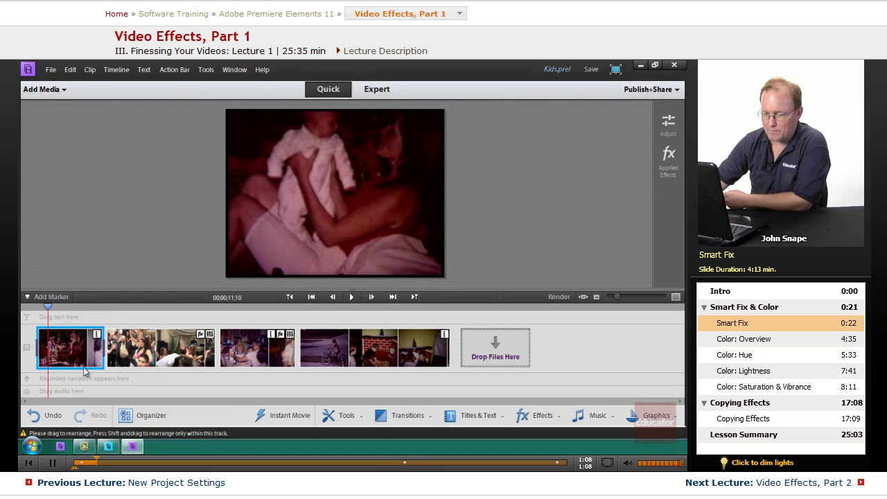
# Select the first home-movie clip at its baby frame and expand Smart Fix under Adjust.
pyautogui.click(137, 352)
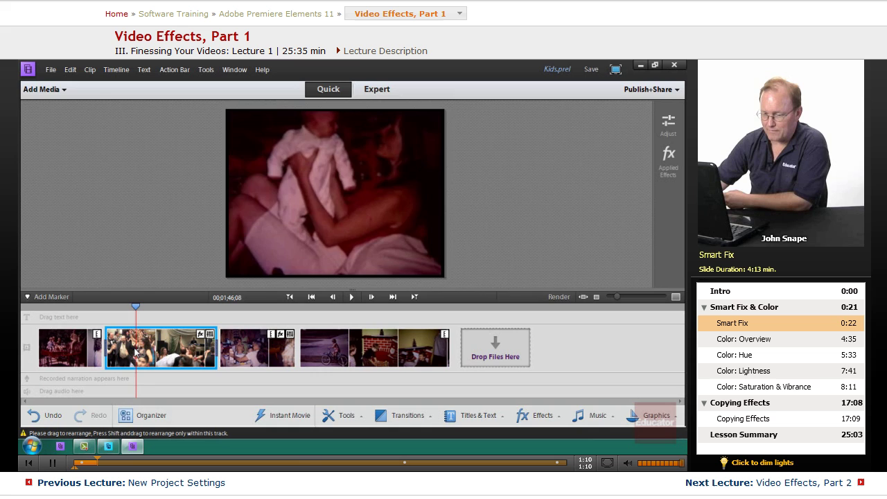
pyautogui.click(82, 354)
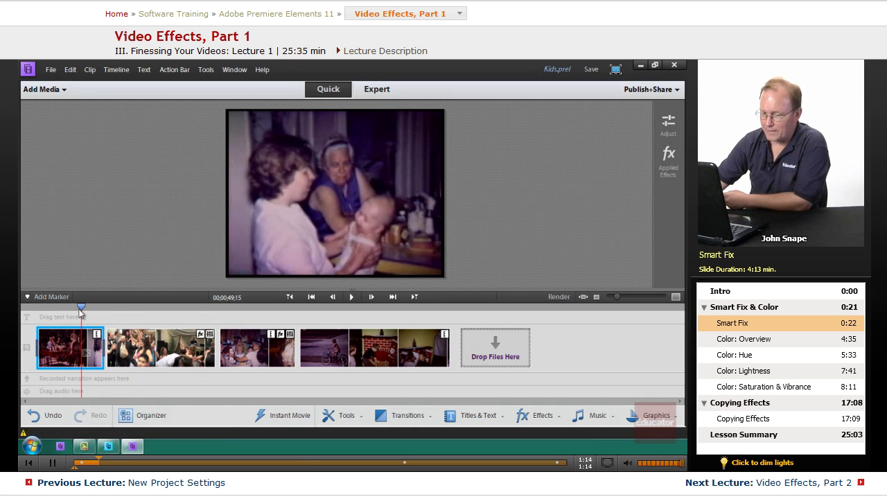
pyautogui.moveTo(80, 313); pyautogui.dragTo(48, 314)
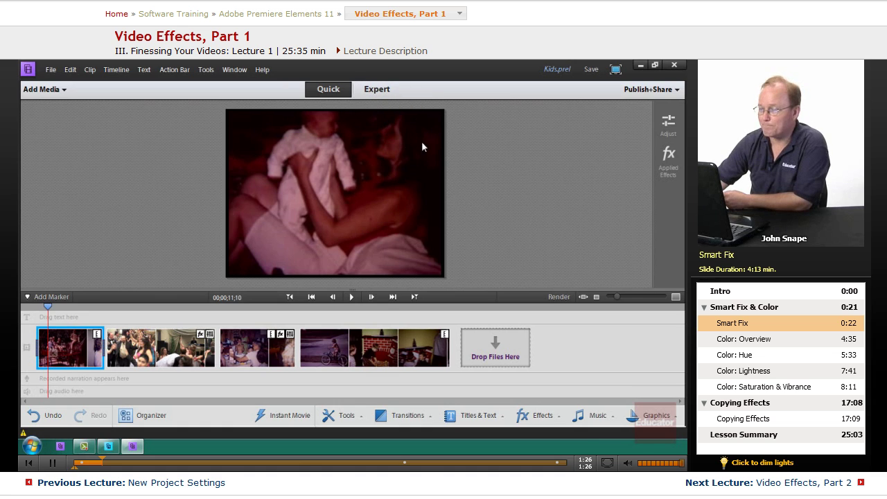
pyautogui.click(668, 124)
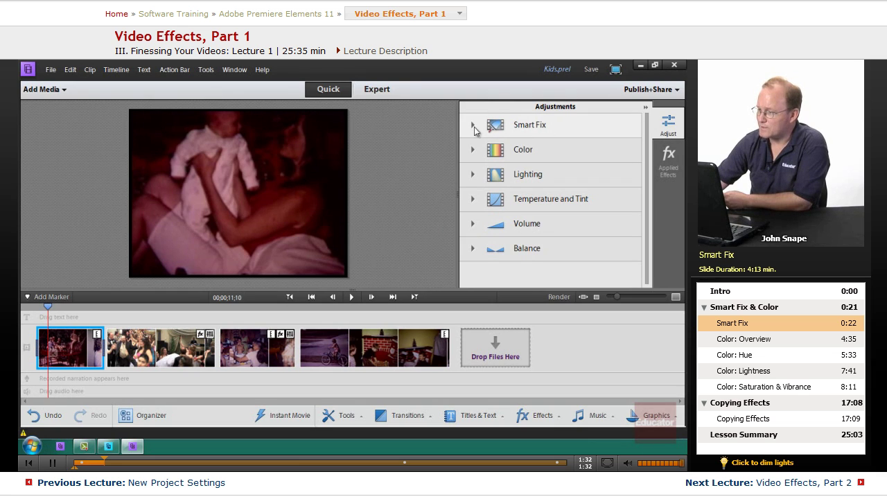
pyautogui.click(474, 128)
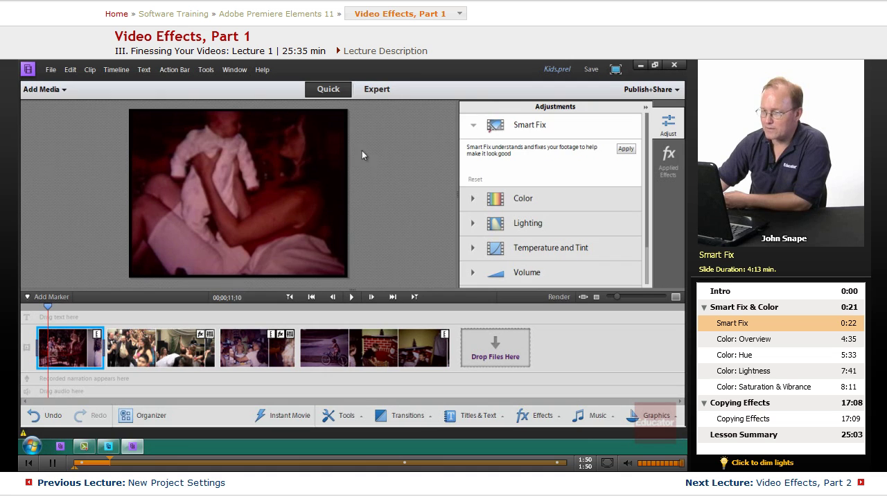
# Apply Smart Fix to the dark, reddish first home-movie clip.
pyautogui.click(626, 150)
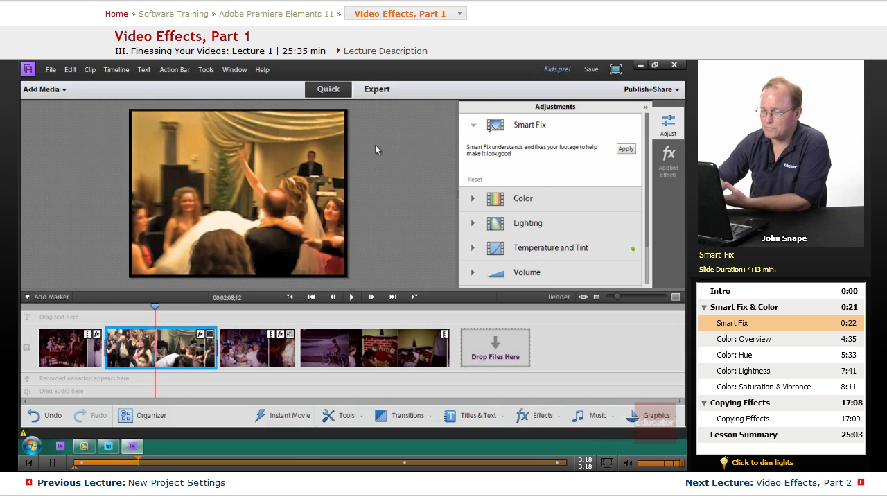
# Apply Smart Fix to the wedding dance clip.
pyautogui.moveTo(154, 309); pyautogui.dragTo(184, 318)
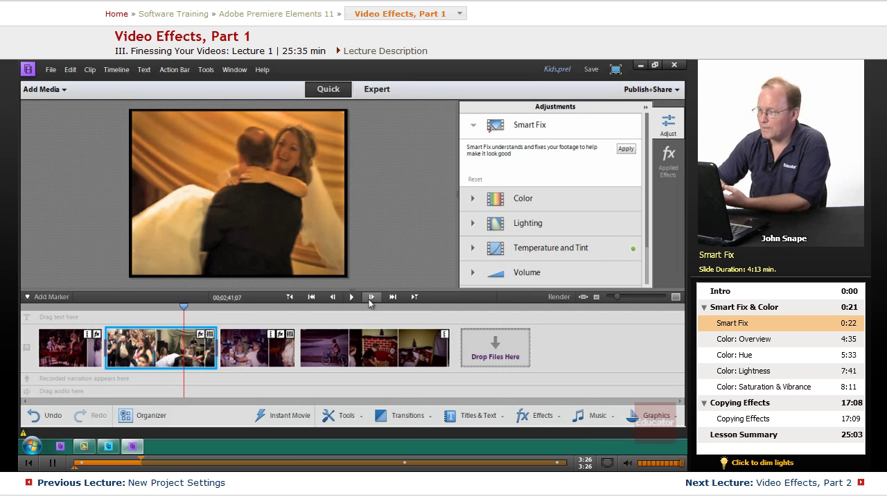
pyautogui.click(631, 150)
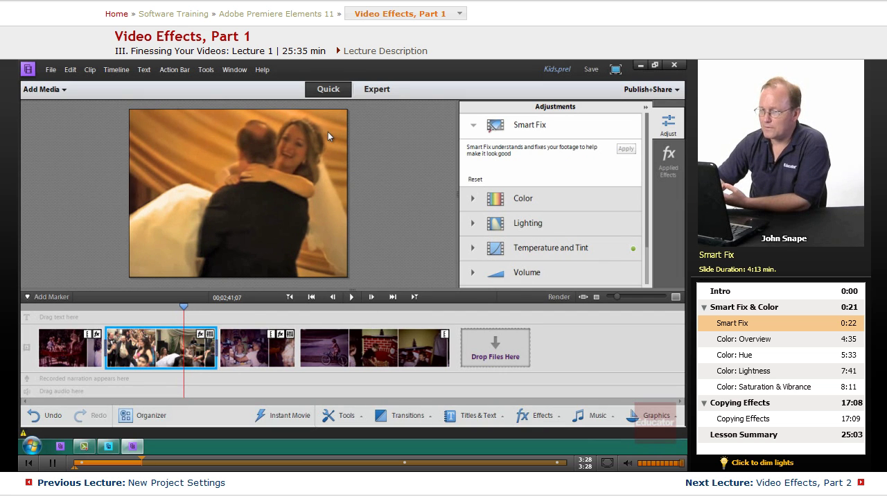
pyautogui.click(146, 306)
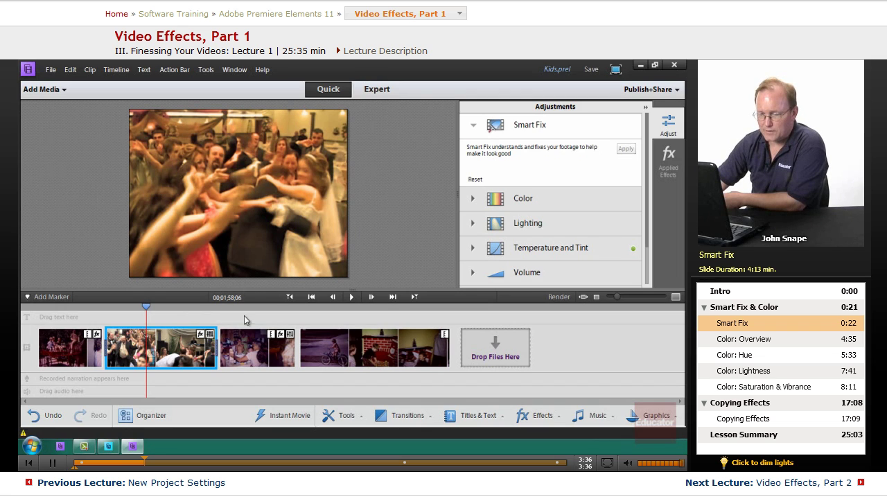
pyautogui.click(624, 155)
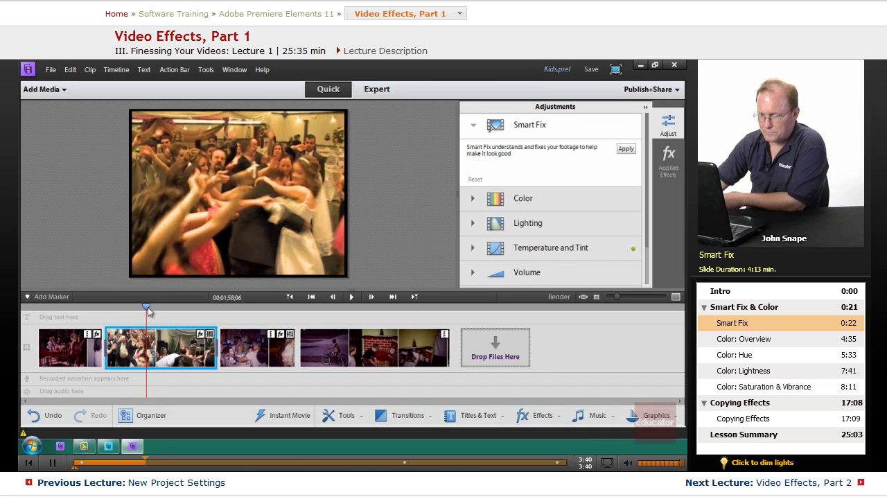
# Reset Smart Fix on the first home-movie clip, returning to its elderly-woman frame.
pyautogui.moveTo(137, 306); pyautogui.dragTo(84, 305)
pyautogui.click(72, 336)
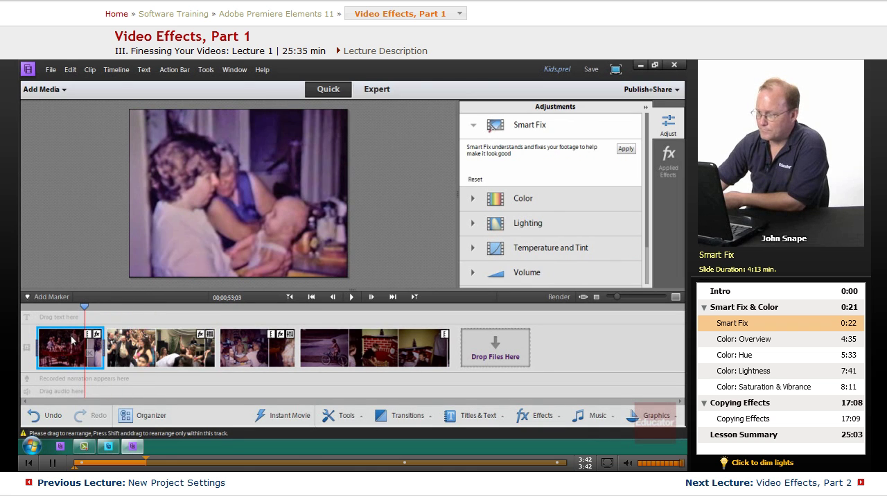
pyautogui.click(475, 179)
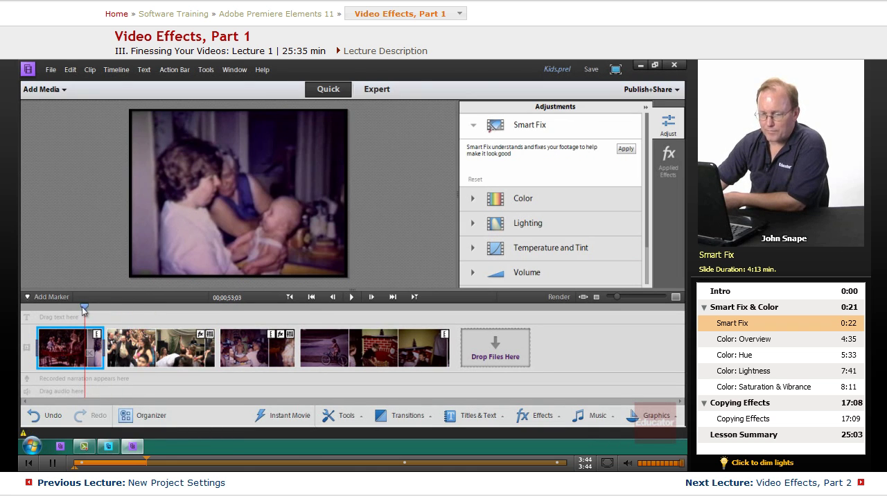
pyautogui.moveTo(84, 306); pyautogui.dragTo(54, 306)
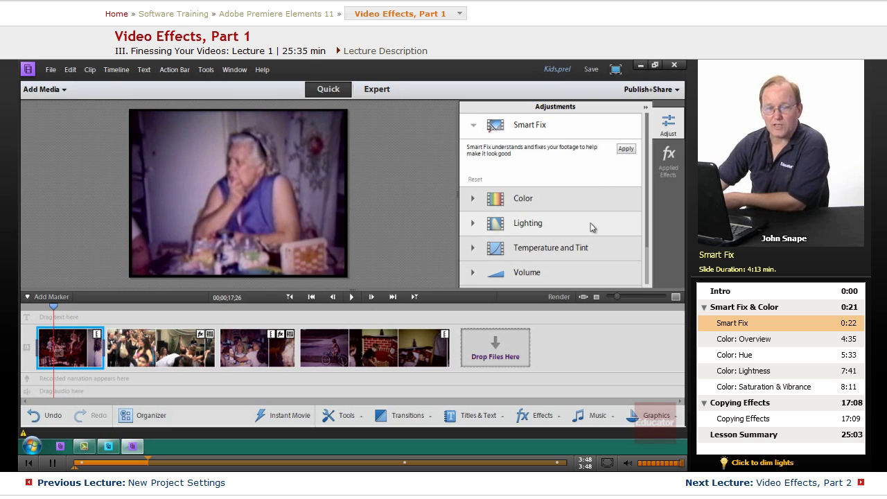
pyautogui.click(474, 128)
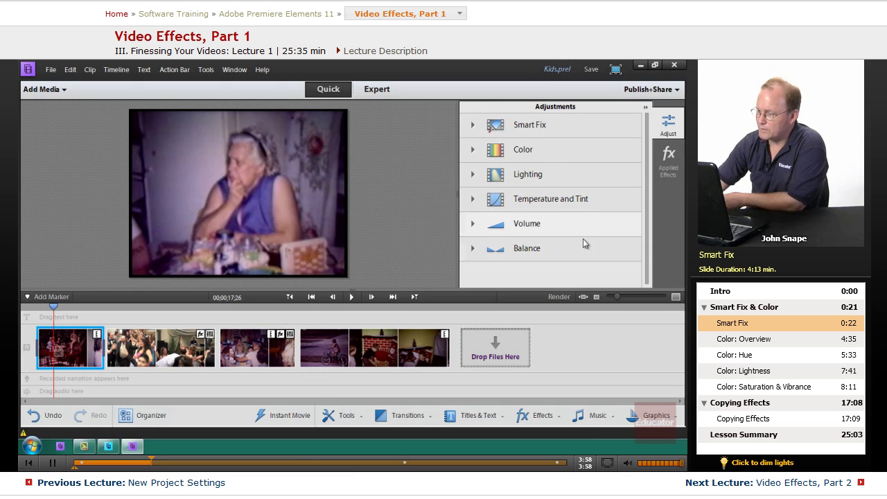
pyautogui.click(377, 90)
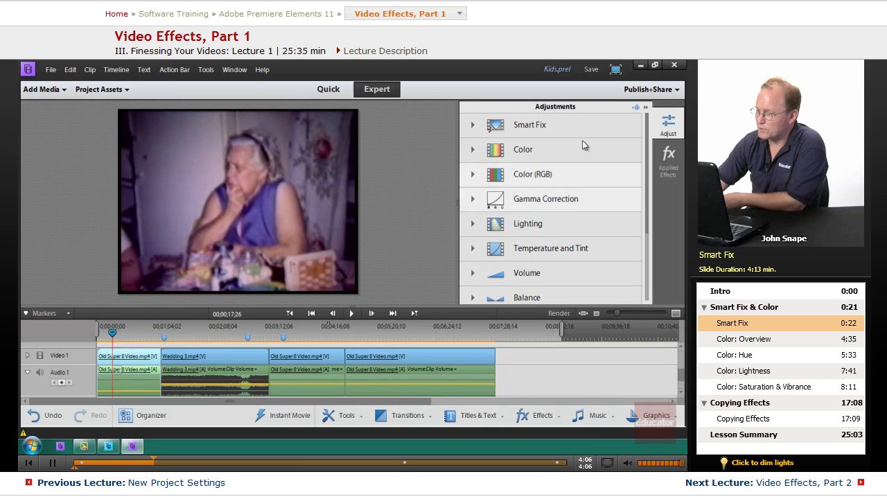
pyautogui.scroll(-3, 653, 201)
pyautogui.scroll(-1, 653, 201)
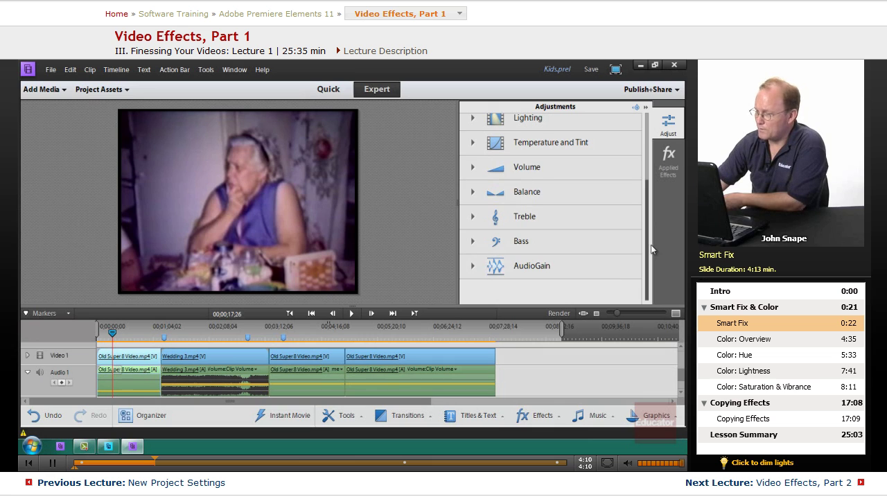
pyautogui.scroll(4, 639, 188)
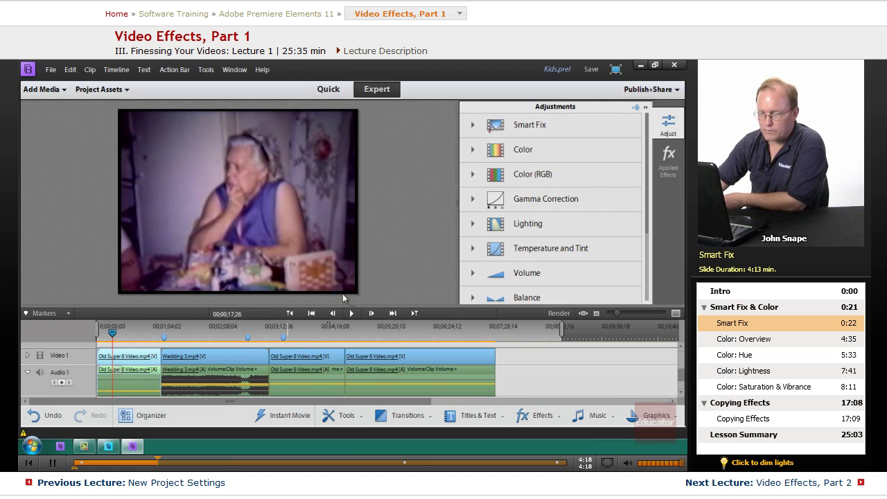
# Switch from Expert mode to the Quick timeline view.
pyautogui.click(327, 89)
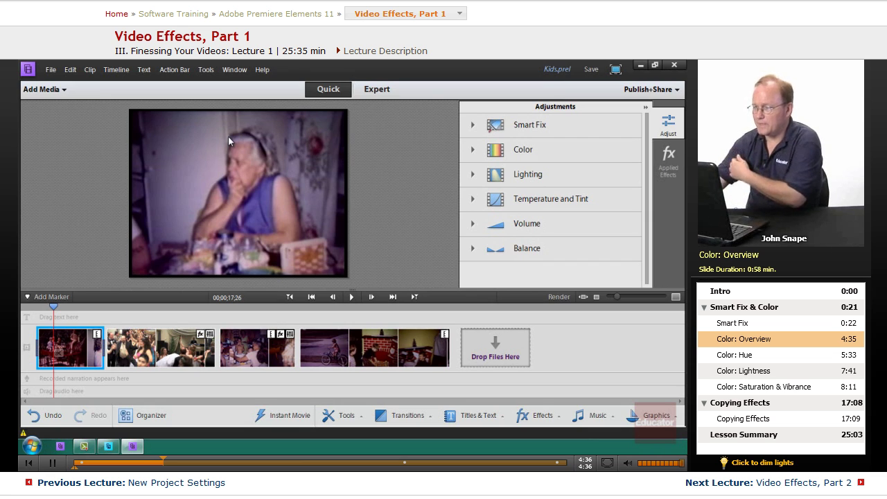
# Expand the Color adjustment for the first clip, apply Auto Color, then reset it.
pyautogui.click(474, 153)
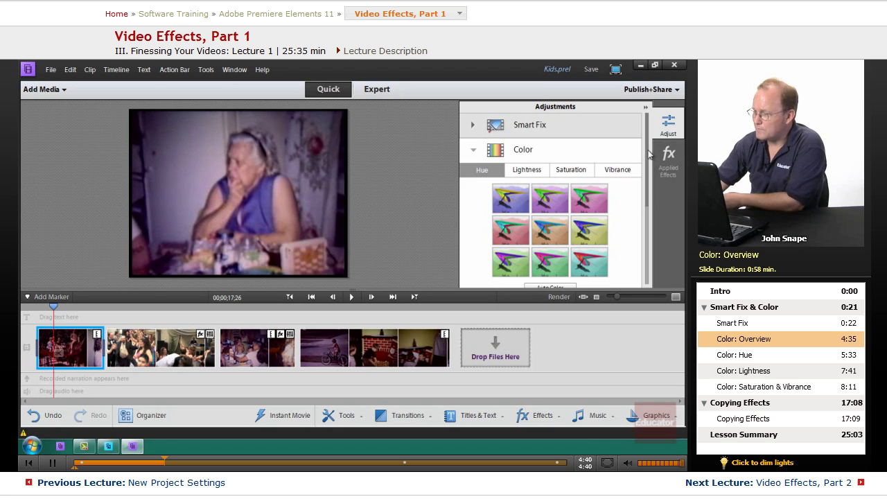
pyautogui.scroll(-1, 647, 198)
pyautogui.scroll(-2, 654, 198)
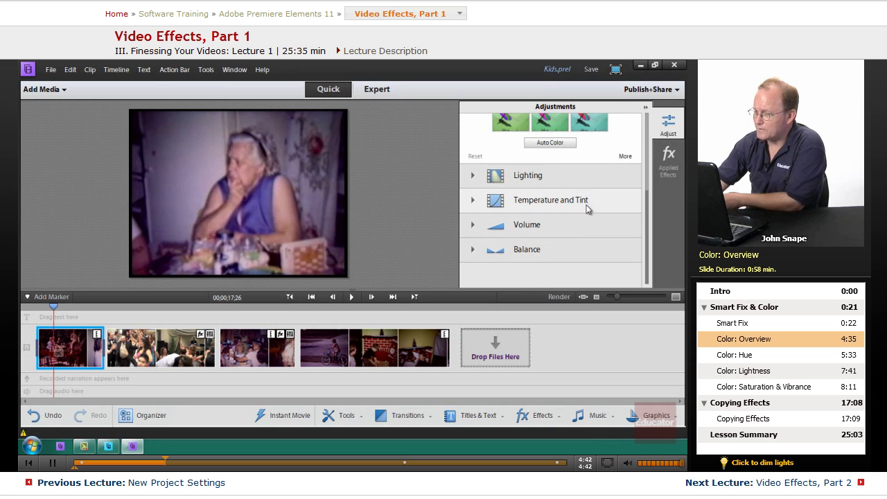
pyautogui.moveTo(647, 241); pyautogui.dragTo(662, 176)
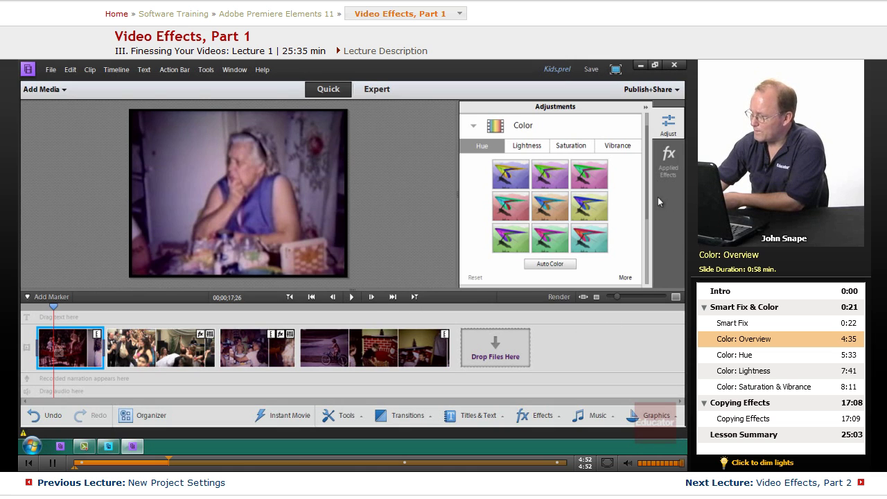
pyautogui.moveTo(646, 187); pyautogui.dragTo(651, 184)
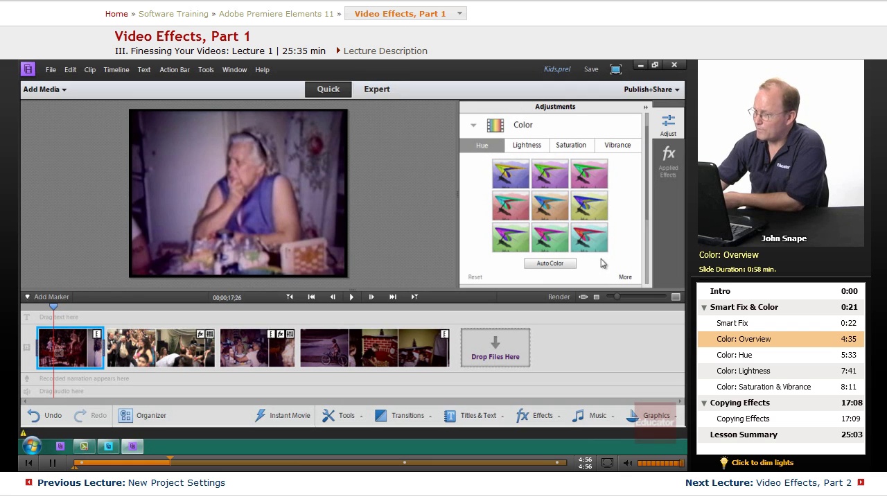
pyautogui.click(546, 263)
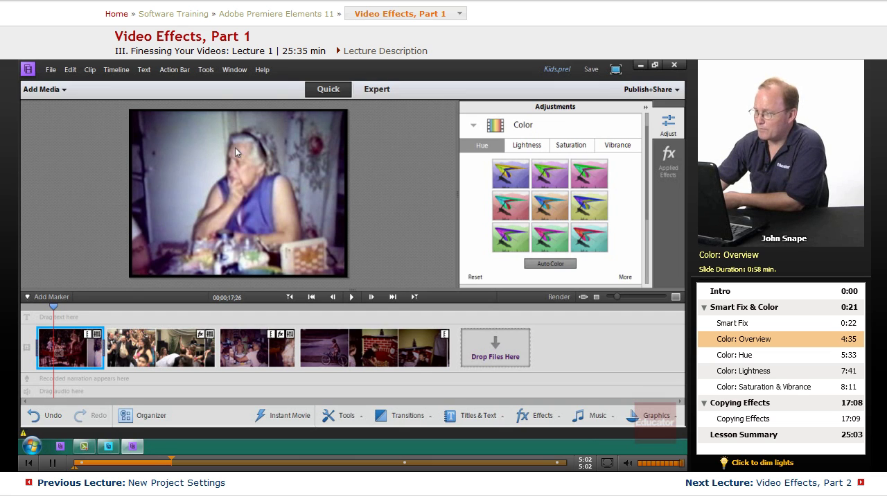
pyautogui.click(475, 276)
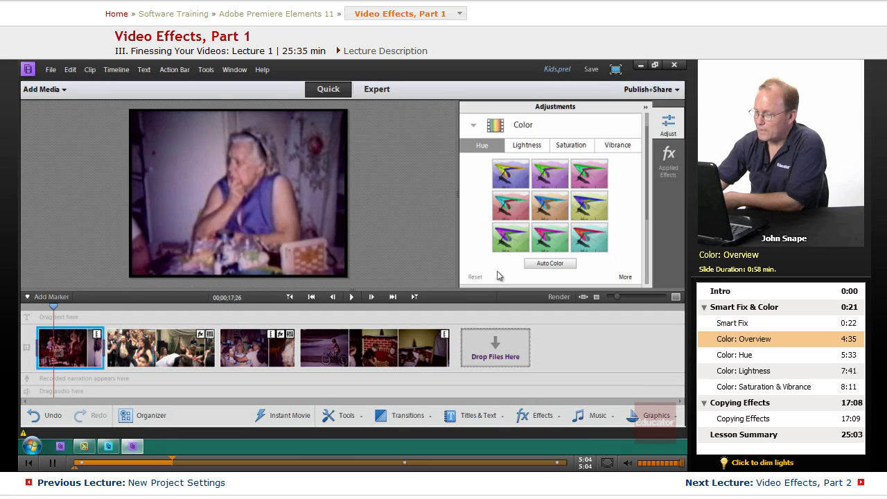
# Try several lighter and darker Lightness presets on the first home-movie clip.
pyautogui.click(530, 147)
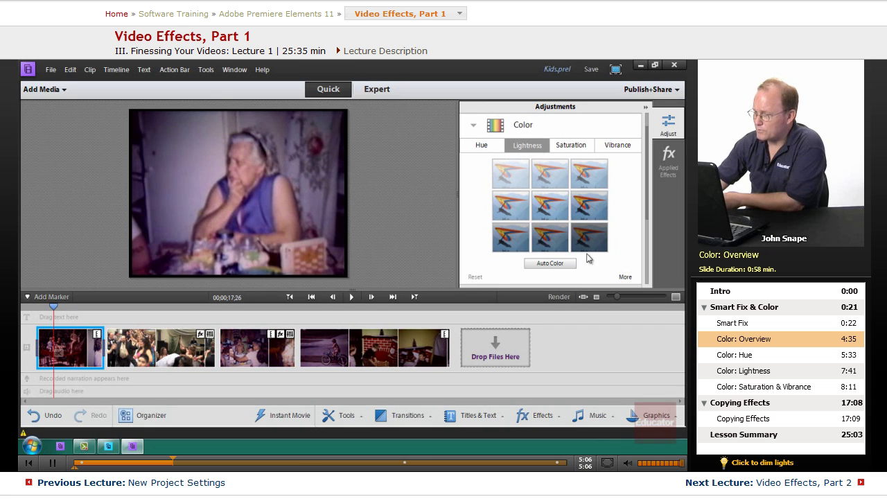
pyautogui.click(513, 181)
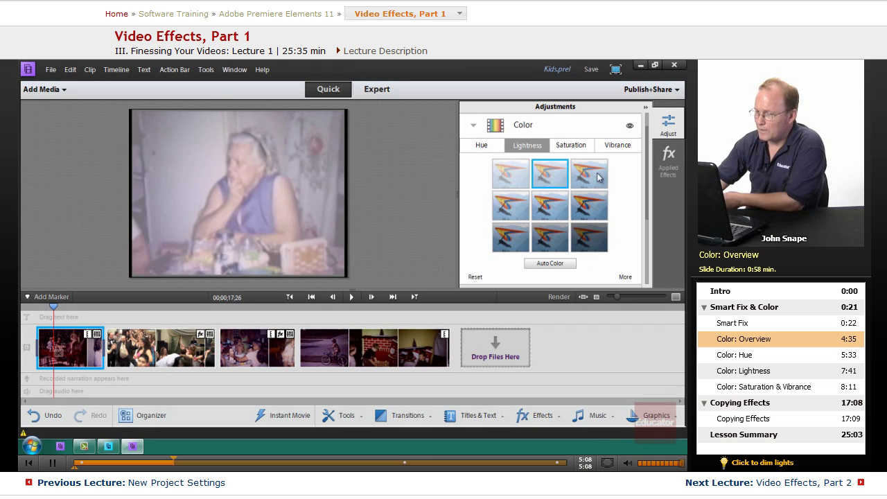
pyautogui.click(541, 209)
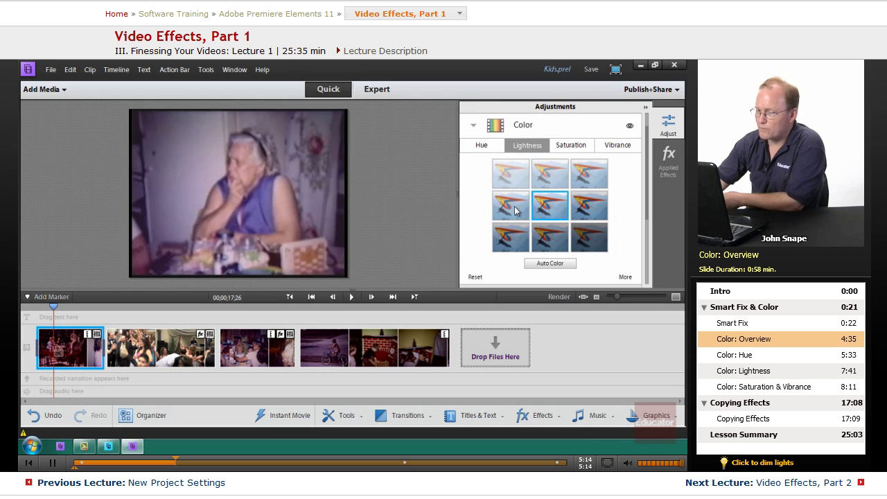
pyautogui.click(514, 211)
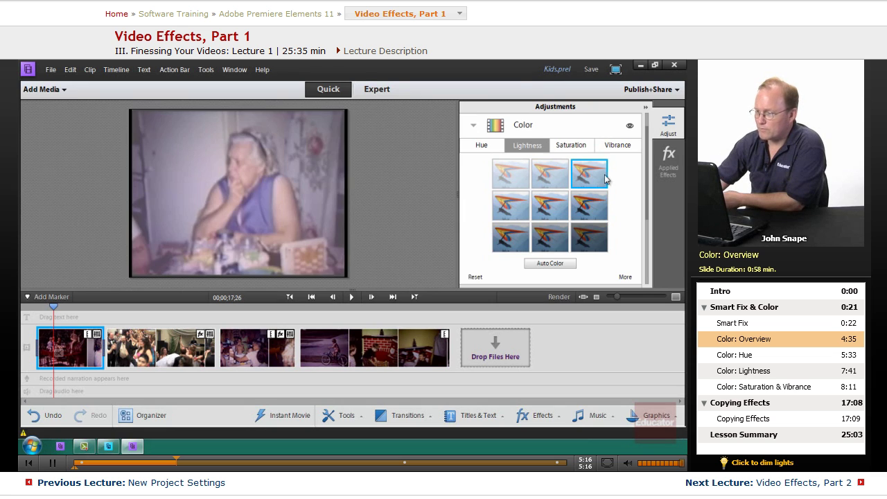
pyautogui.click(549, 211)
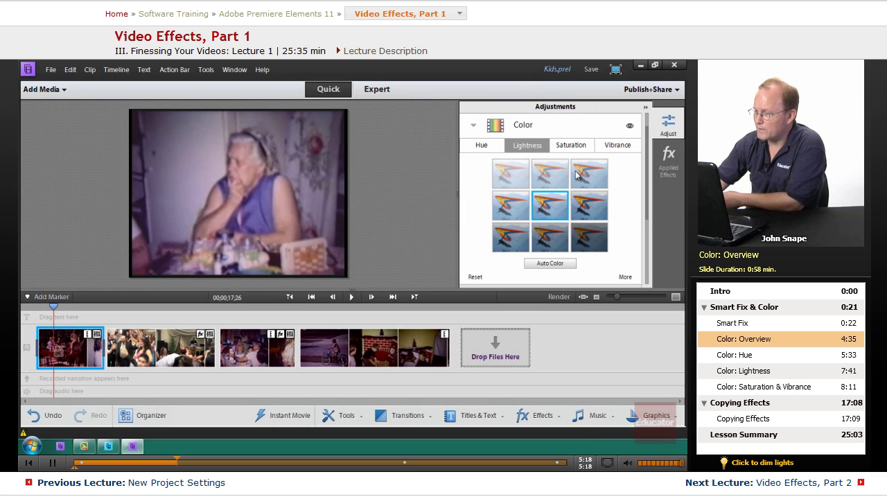
pyautogui.click(575, 175)
pyautogui.click(524, 216)
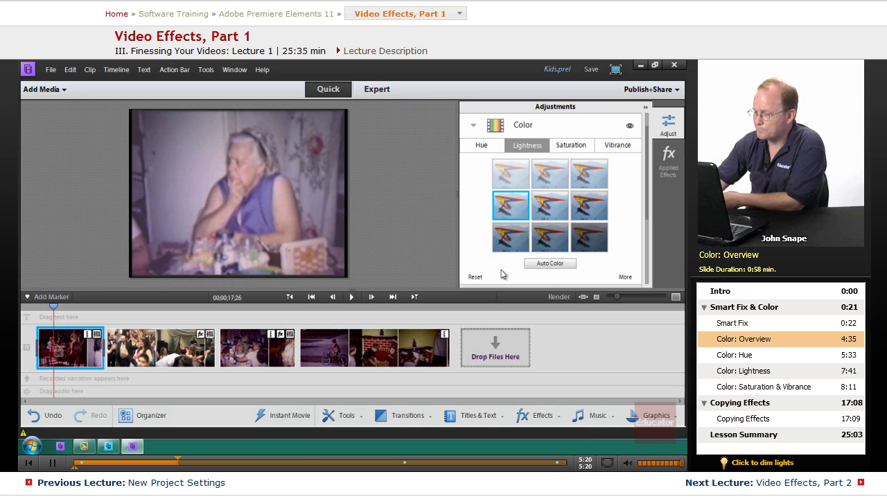
# Reset the lightness change and return to the Hue presets via Saturation.
pyautogui.click(475, 277)
pyautogui.click(571, 145)
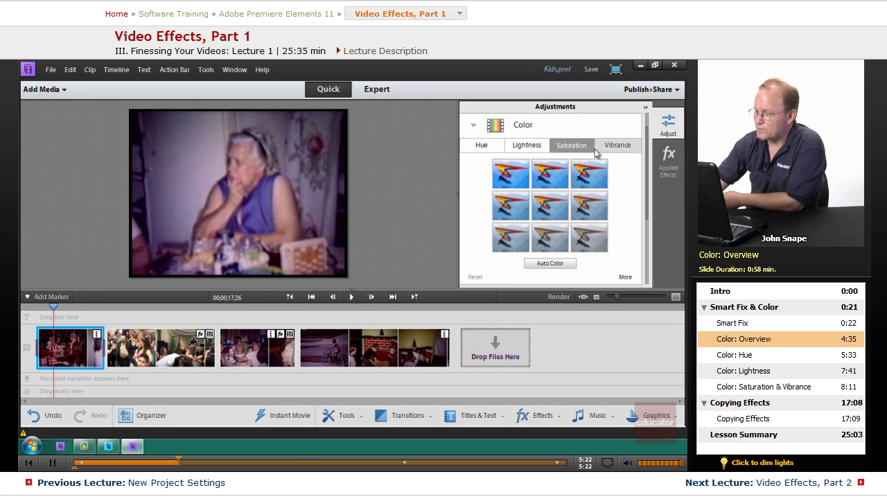
pyautogui.click(482, 145)
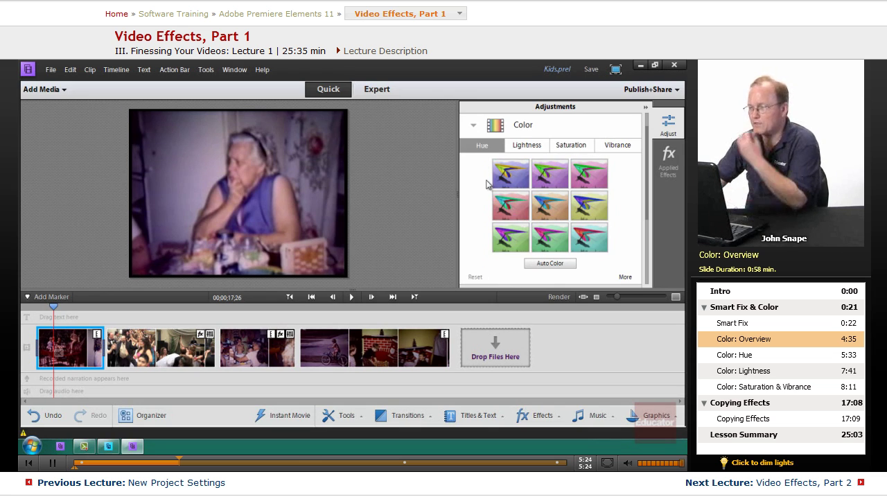